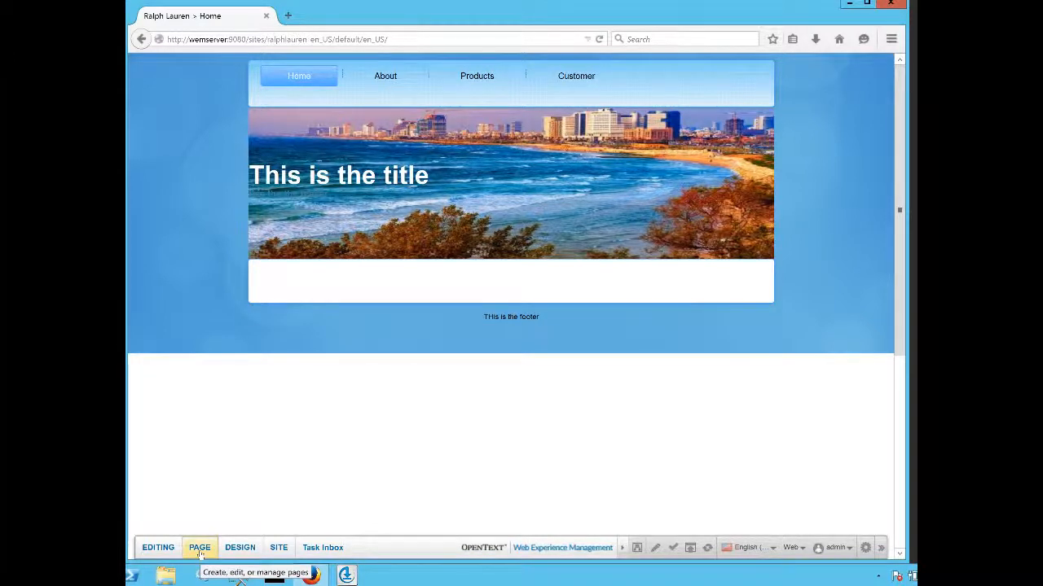
Insert a Text component into the home page's empty content area and enter "here is a list of documents:" as its text
{"action": "left_click", "coordinate": [866, 551]}
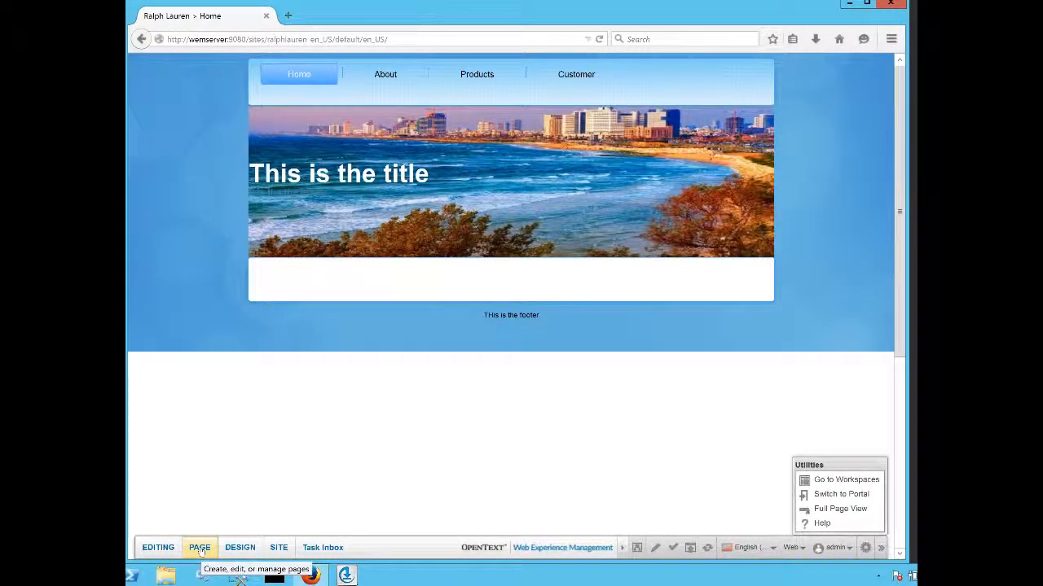
{"action": "left_click", "coordinate": [199, 548]}
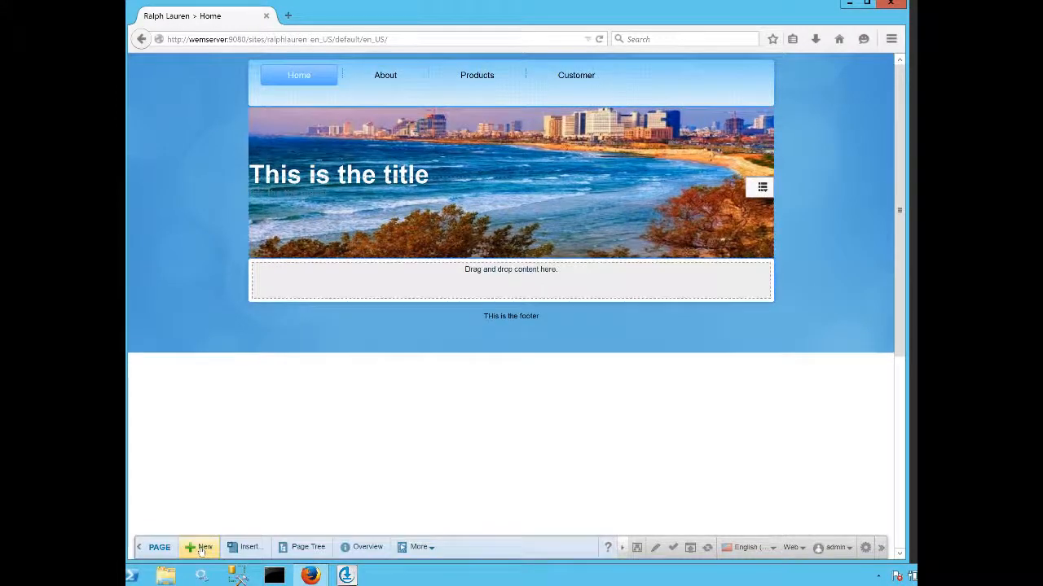
{"action": "left_click", "coordinate": [249, 547]}
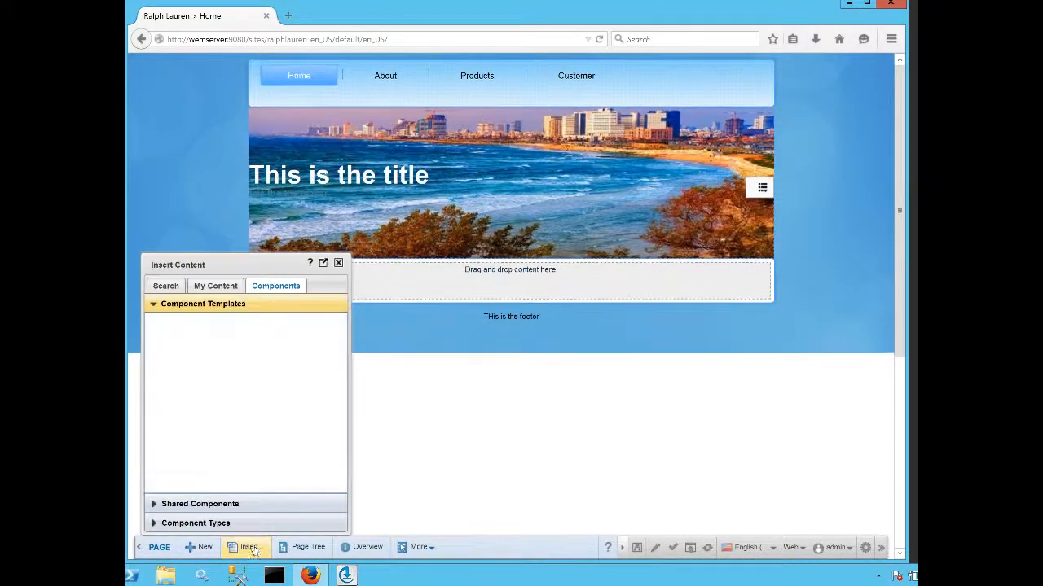
{"action": "left_click", "coordinate": [153, 523]}
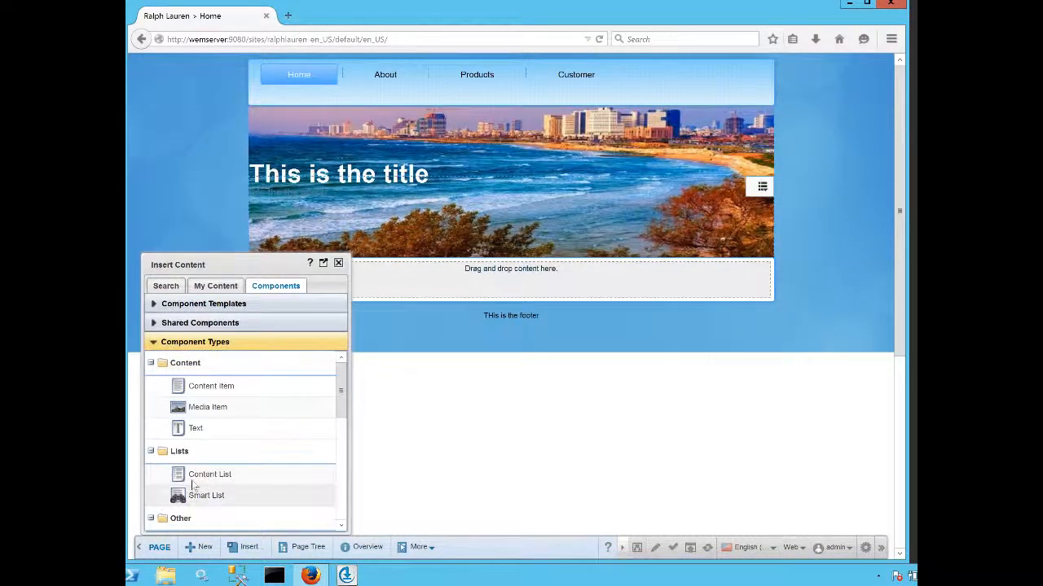
{"action": "left_click_drag", "start_coordinate": [195, 428], "coordinate": [439, 290]}
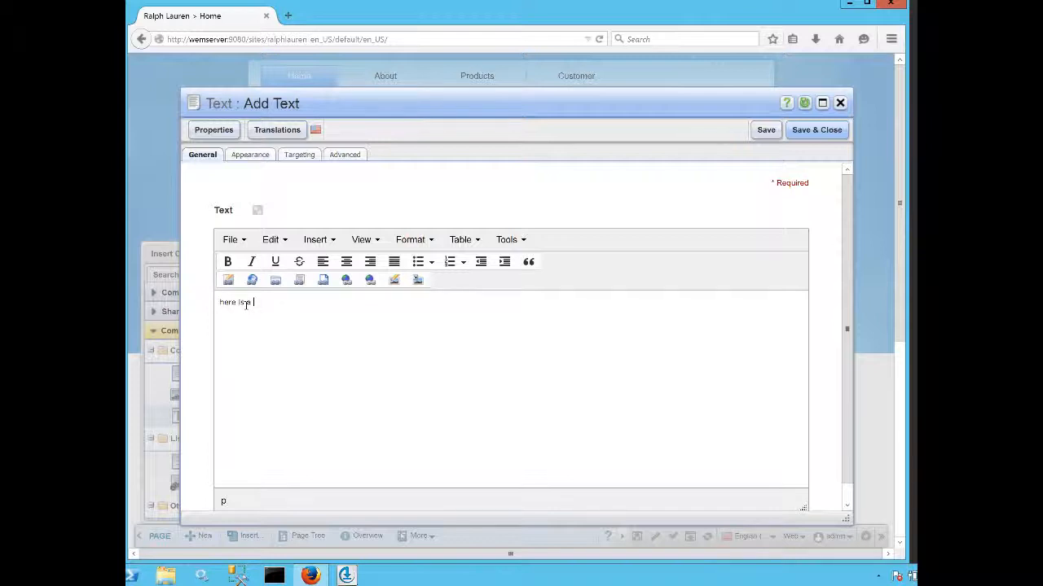
{"action": "type", "text": "list of documents:"}
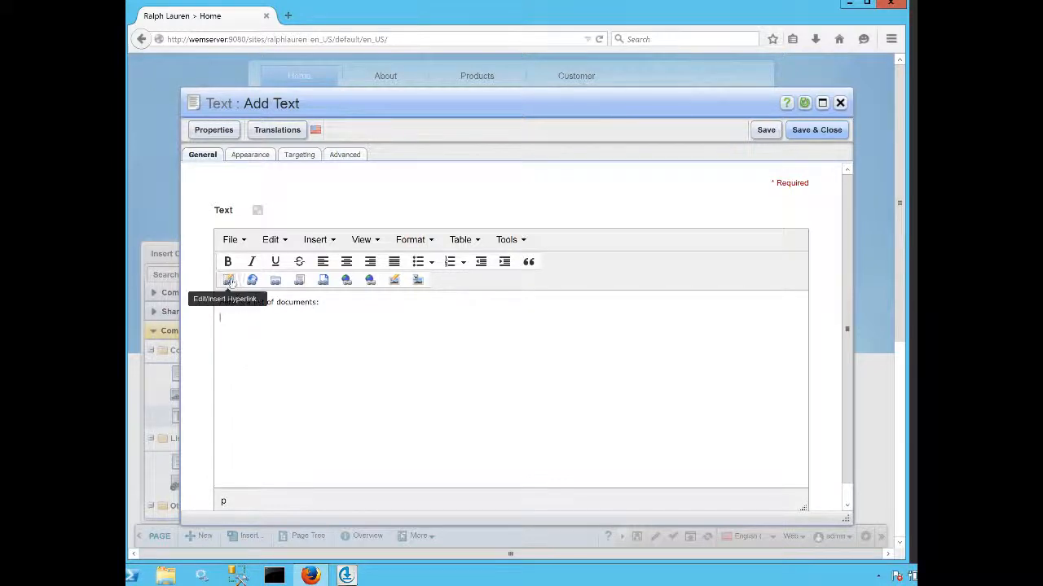
Start a new hyperlink in the text and paste the escardio.org PDF address as its linked text
{"action": "left_click", "coordinate": [229, 281]}
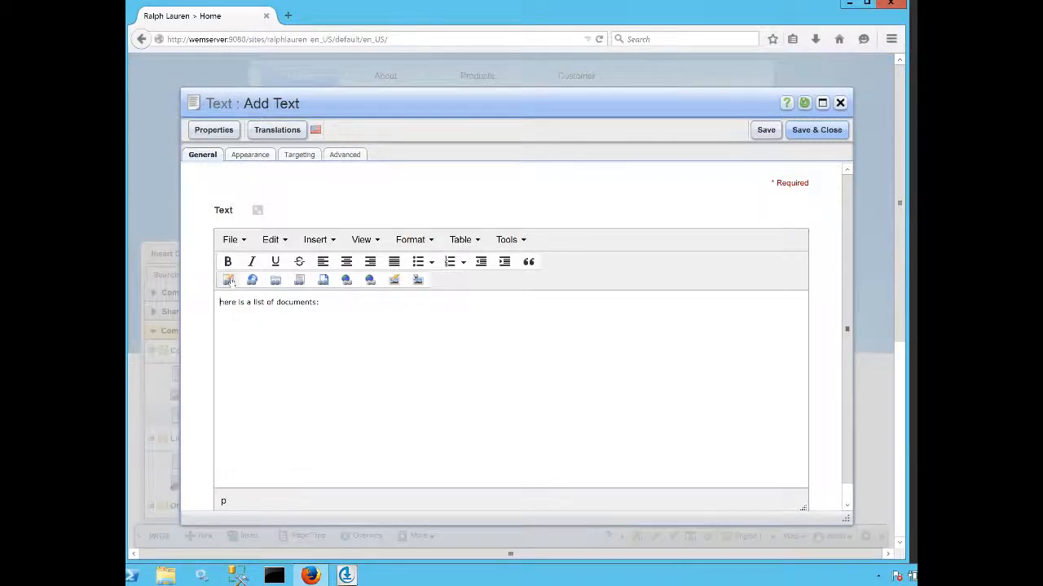
{"action": "left_click", "coordinate": [287, 167]}
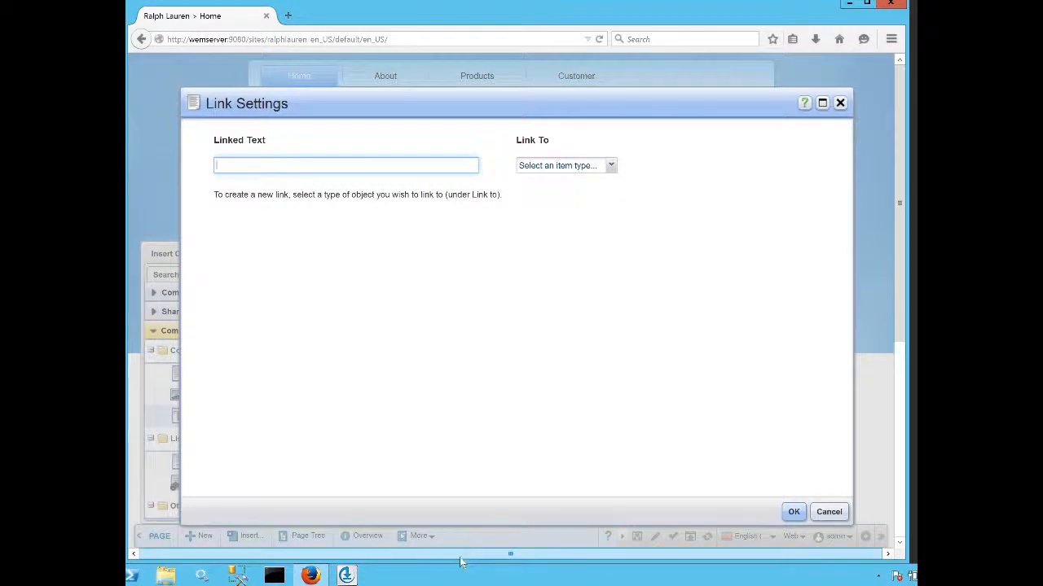
{"action": "key", "text": "ctrl+v"}
{"action": "key", "text": "Tab"}
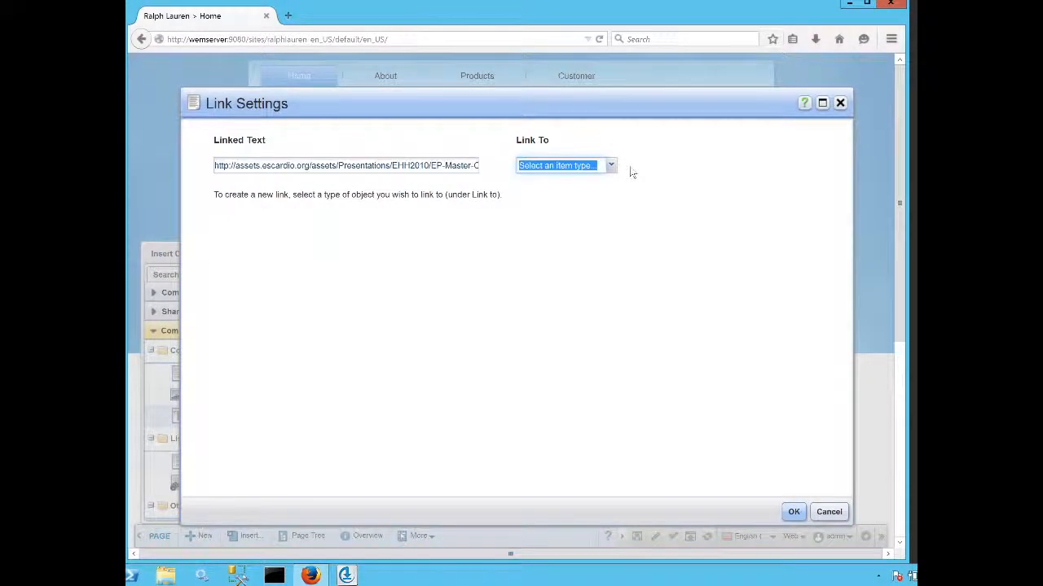
{"action": "key", "text": "alt"}
{"action": "left_click", "coordinate": [405, 171]}
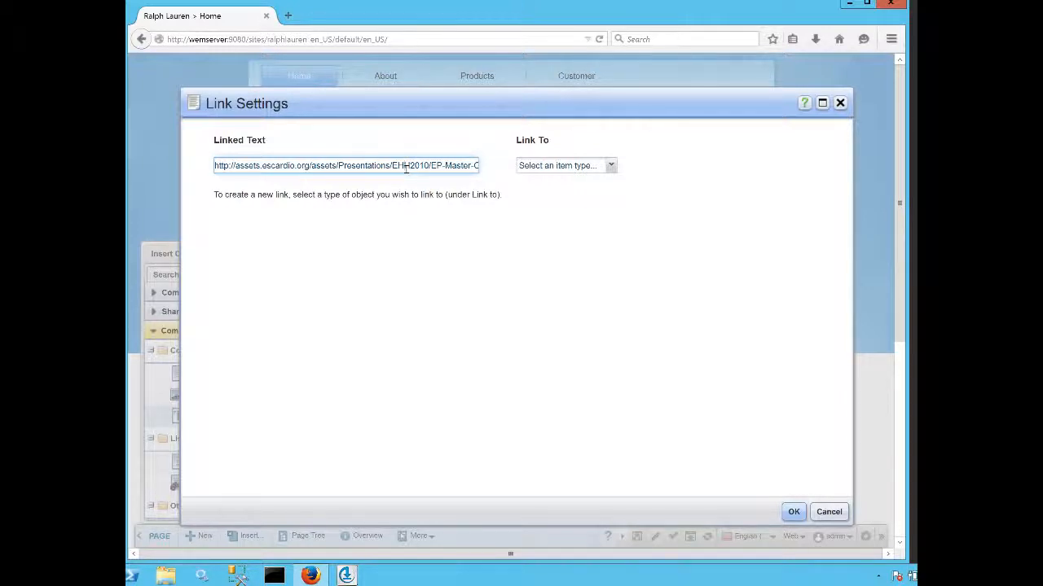
Set the hyperlink's target type to Web Address (URL)
{"action": "left_click", "coordinate": [610, 166]}
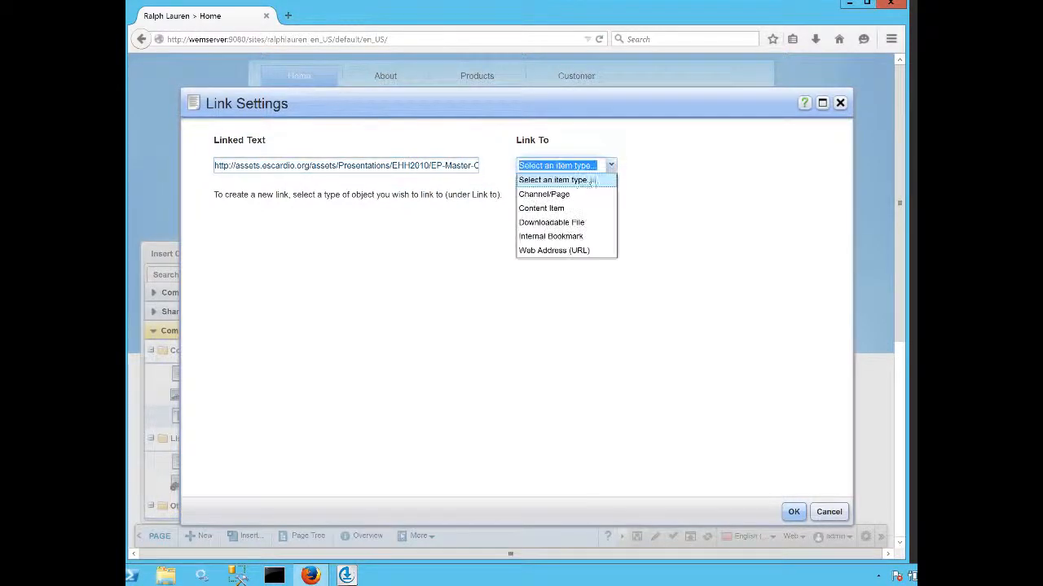
{"action": "left_click", "coordinate": [557, 222]}
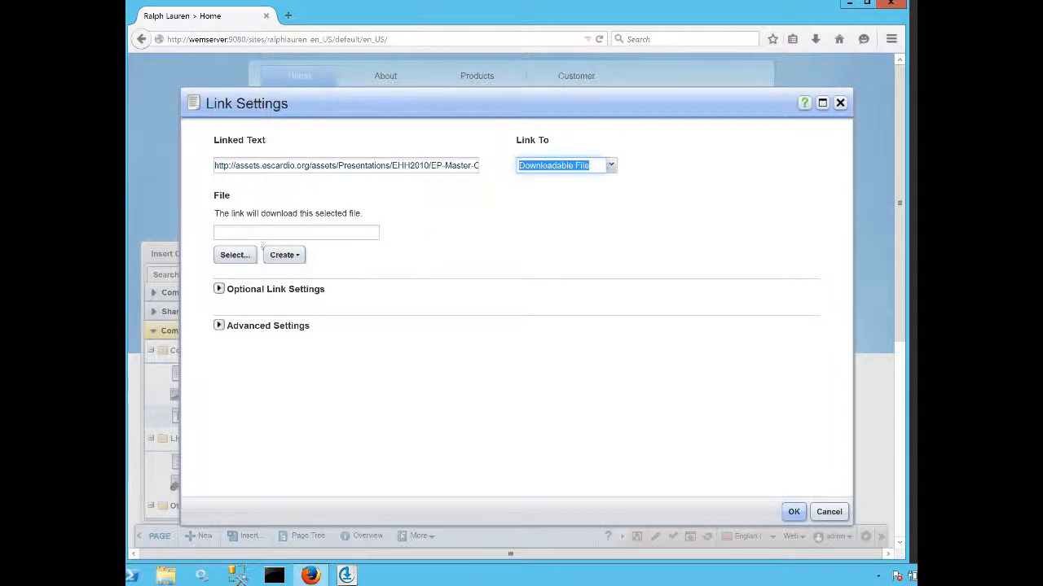
{"action": "left_click", "coordinate": [611, 166]}
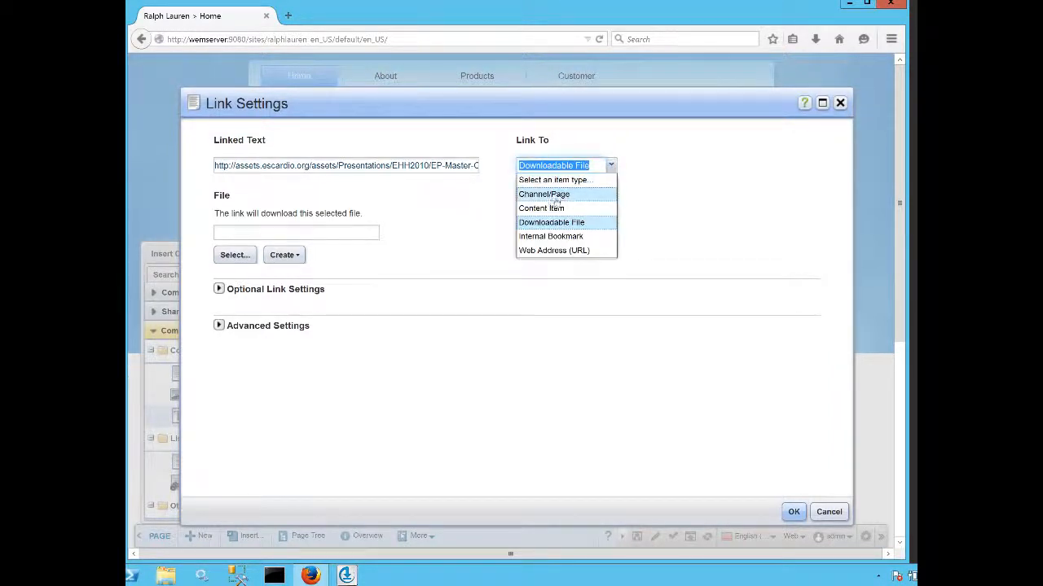
{"action": "left_click", "coordinate": [554, 251]}
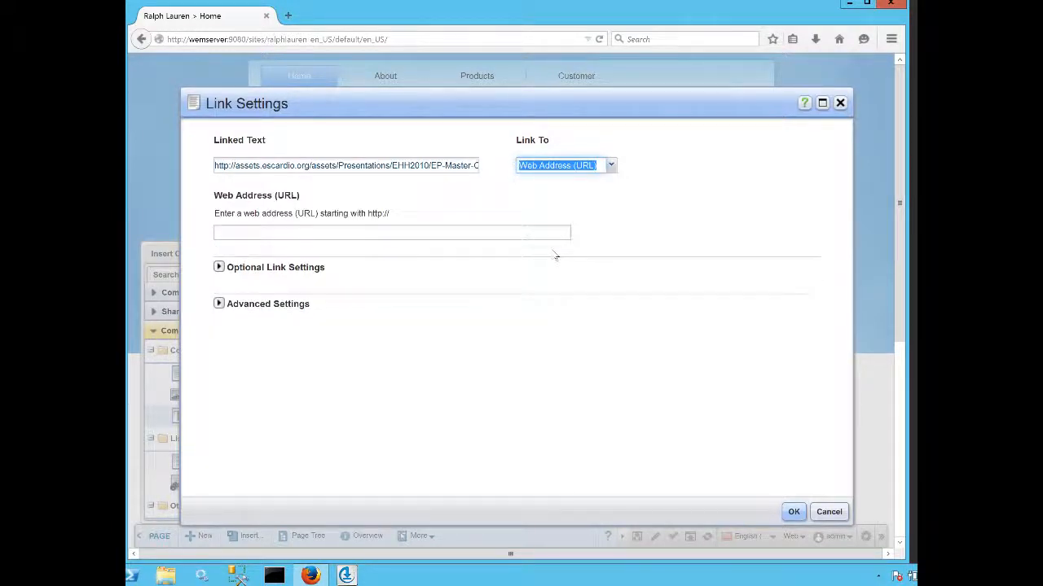
{"action": "left_click", "coordinate": [228, 230]}
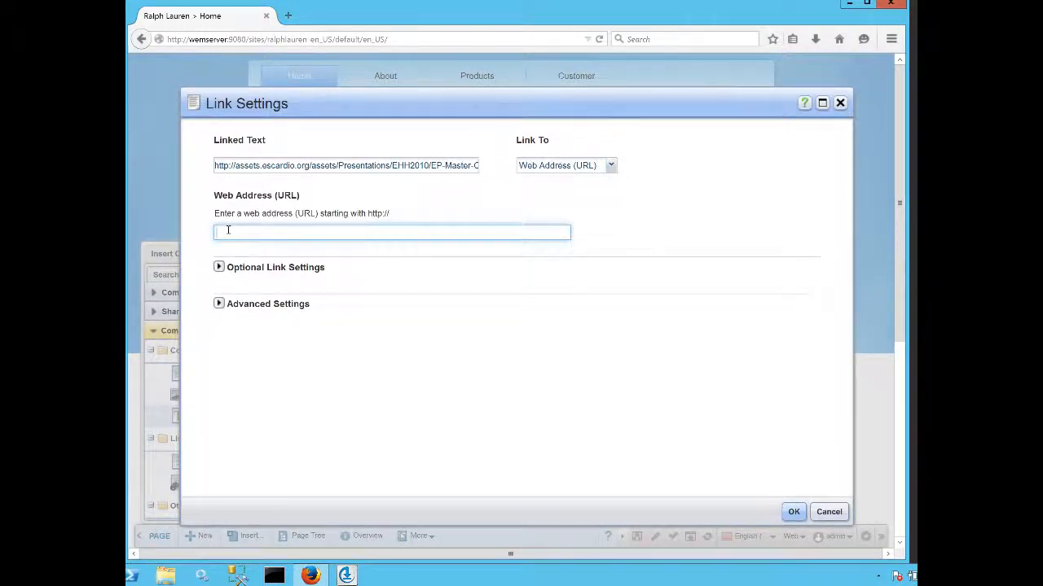
{"action": "type", "text": "http://assets.escardio.org/assets/Presentations/EHH2010/EP-Master-Classes-Diabetes-Jun17-19/101-RYDEN.pdf"}
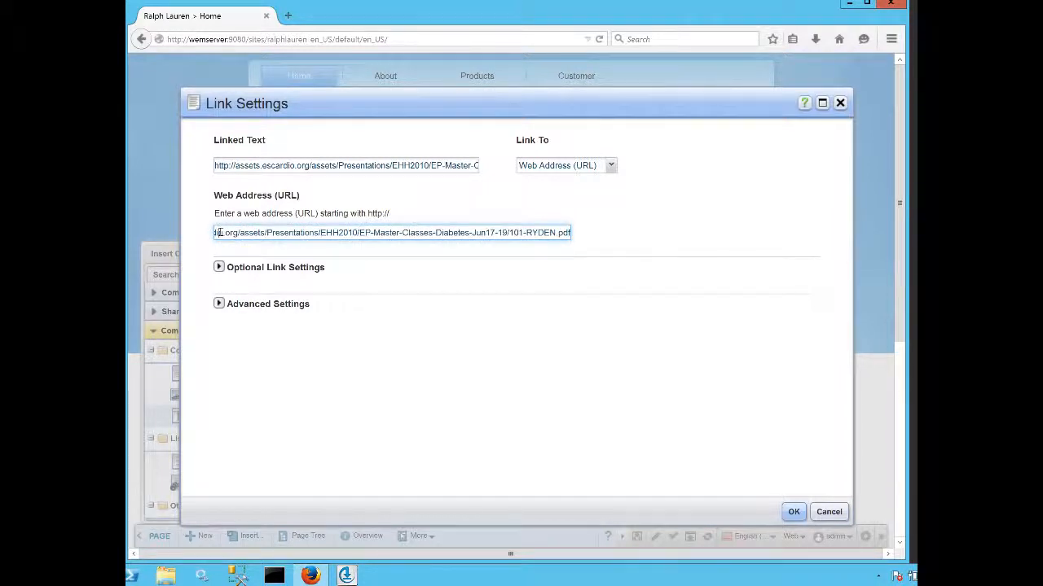
{"action": "key", "text": "Left"}
{"action": "key", "text": "Left"}
{"action": "key", "text": "Left"}
{"action": "key", "text": "Left"}
{"action": "key", "text": "Left"}
{"action": "key", "text": "Left"}
{"action": "key", "text": "Left"}
{"action": "key", "text": "Left"}
{"action": "key", "text": "Left"}
{"action": "key", "text": "Left"}
{"action": "key", "text": "Left"}
{"action": "key", "text": "Left"}
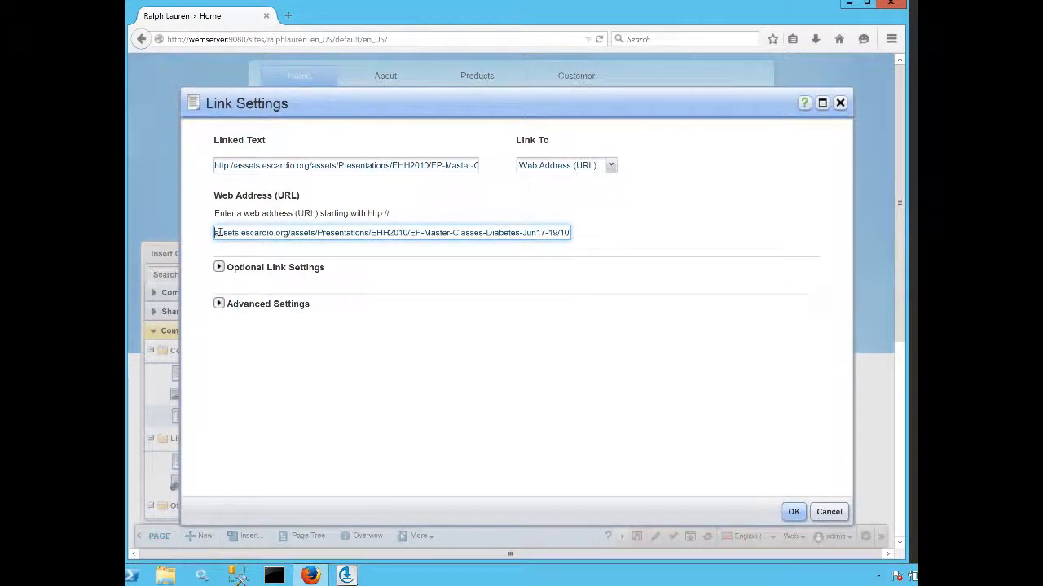
{"action": "type", "text": "http://"}
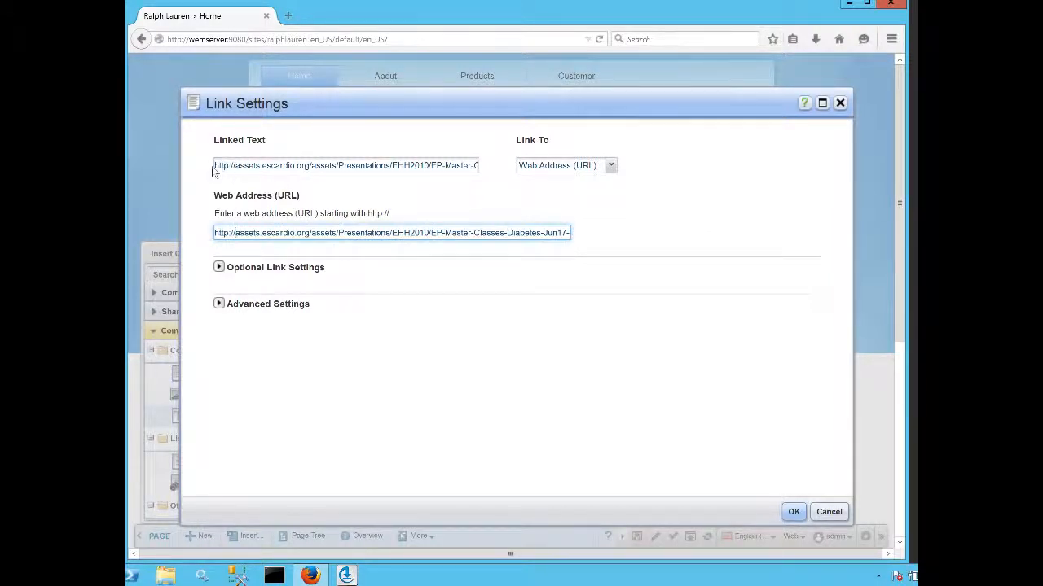
Replace the linked text with "Ryden Master Classes Diabetes"
{"action": "left_click_drag", "start_coordinate": [216, 165], "coordinate": [528, 165]}
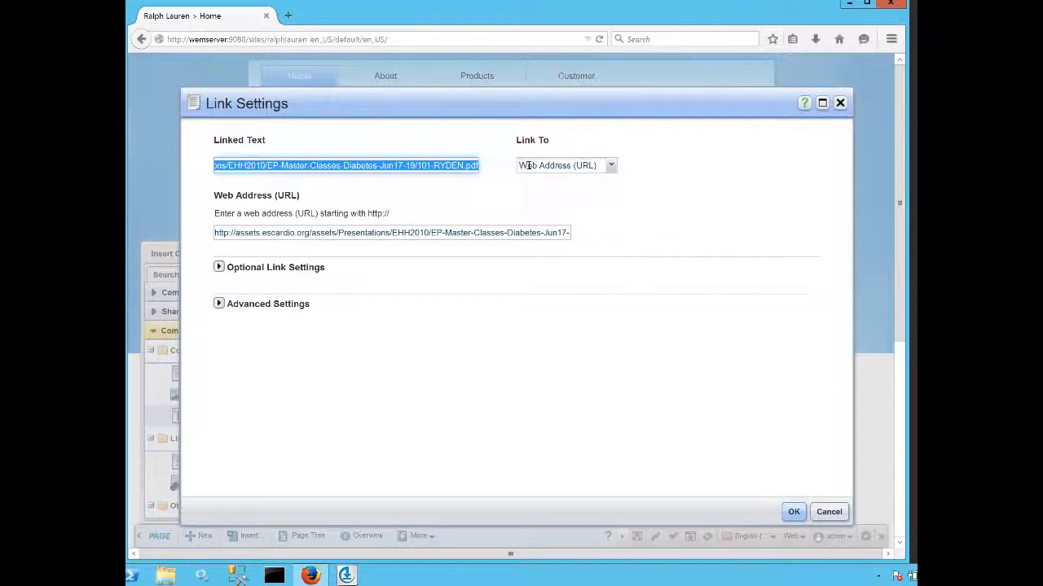
{"action": "type", "text": "Ryden Master Classes D"}
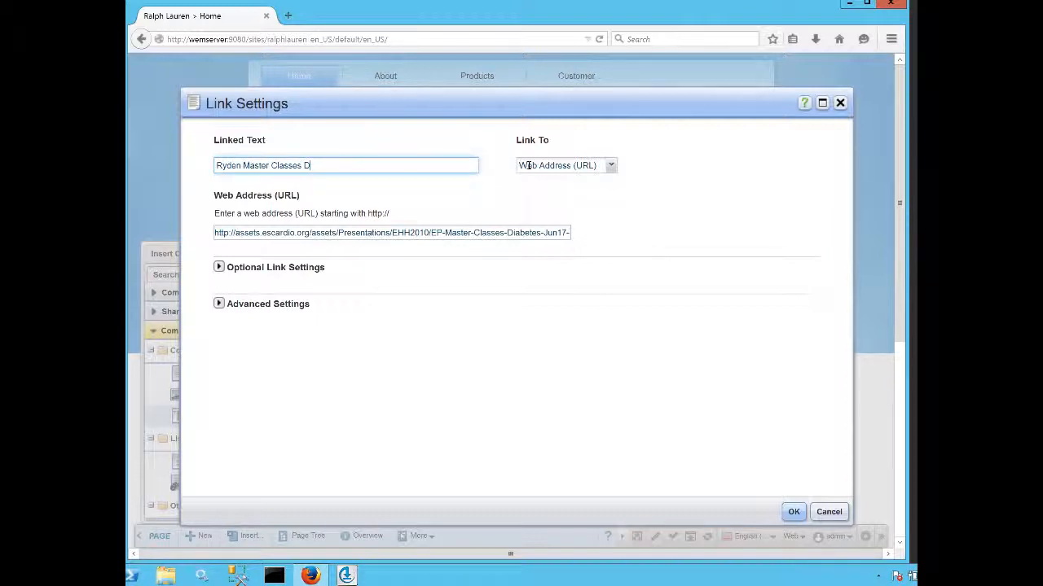
{"action": "type", "text": "iabett"}
{"action": "type", "text": "s"}
Copy the linked text into the alternative text of the optional link settings
{"action": "left_click", "coordinate": [219, 267]}
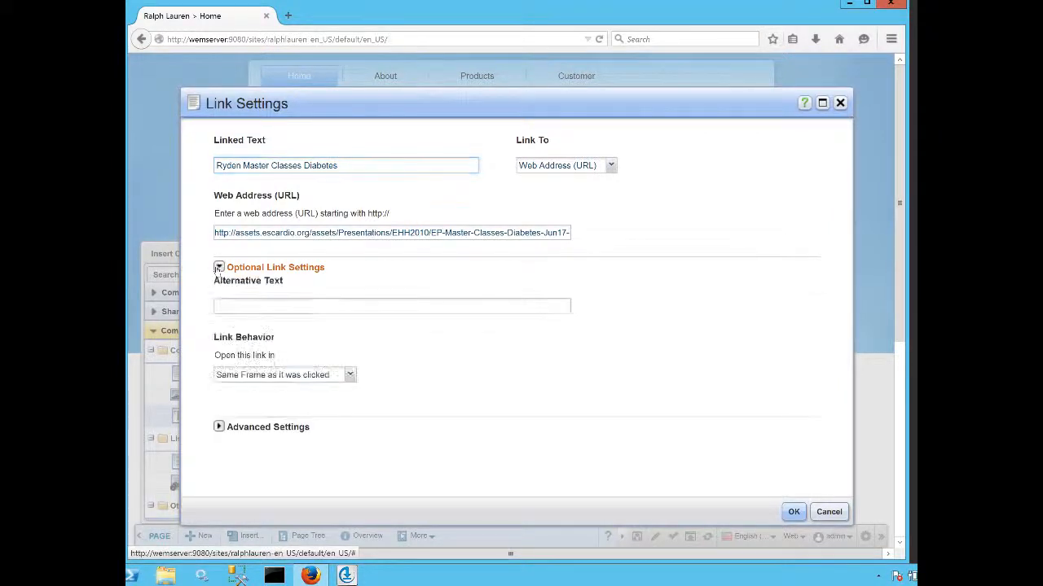
{"action": "left_click", "coordinate": [226, 307]}
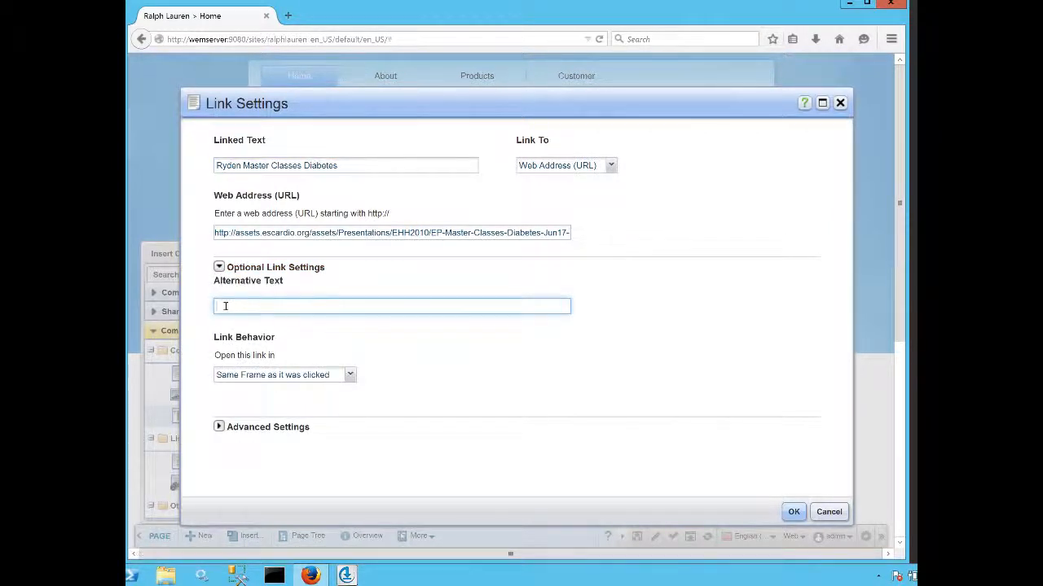
{"action": "left_click_drag", "start_coordinate": [362, 166], "coordinate": [191, 165]}
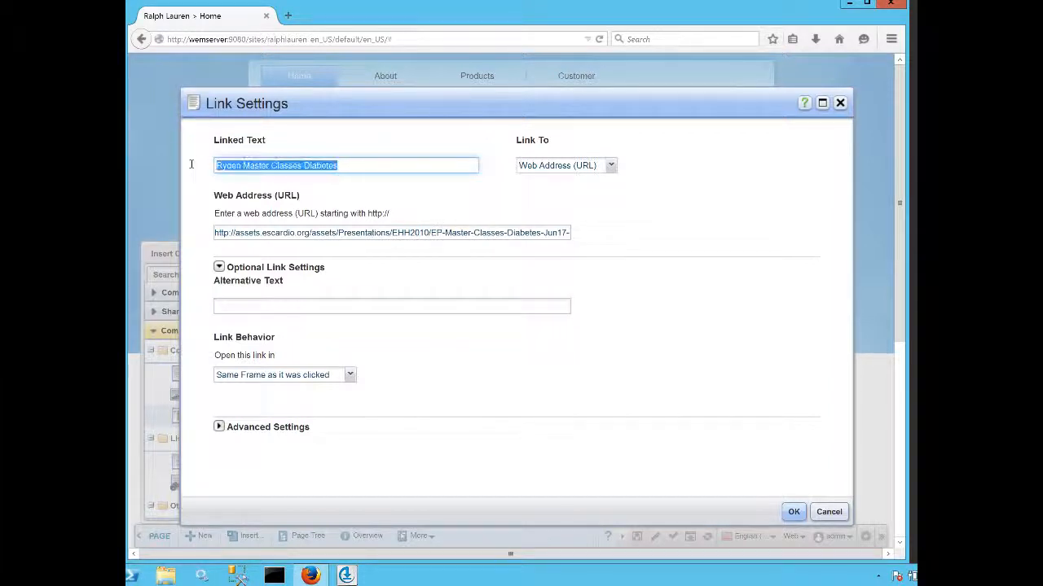
{"action": "key", "text": "ctrl+c"}
{"action": "left_click", "coordinate": [246, 307]}
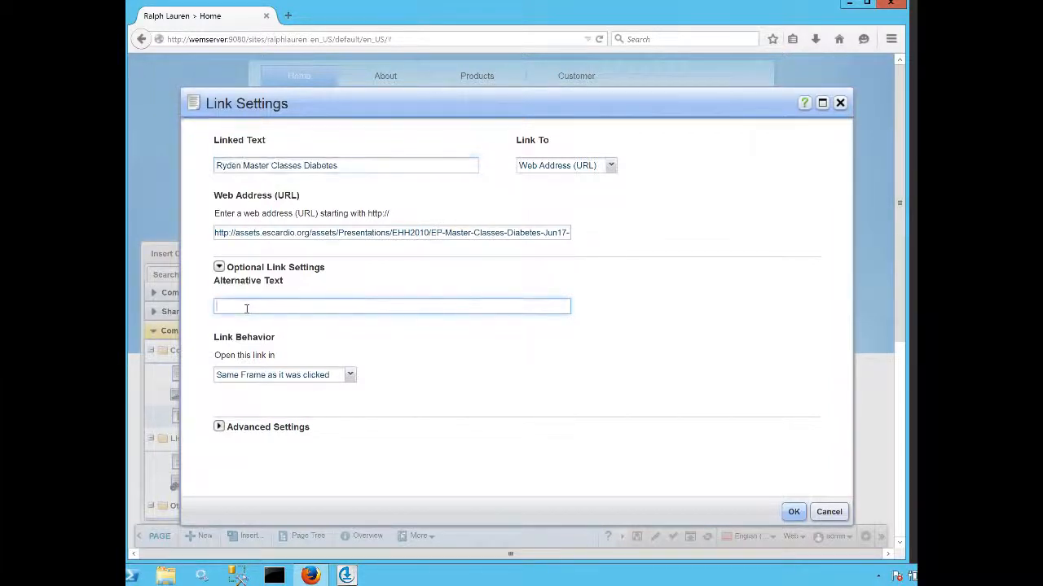
{"action": "key", "text": "ctrl+v"}
Make the link open in a new window with special window settings and name that window "Ryder Diabetes"
{"action": "left_click", "coordinate": [350, 377]}
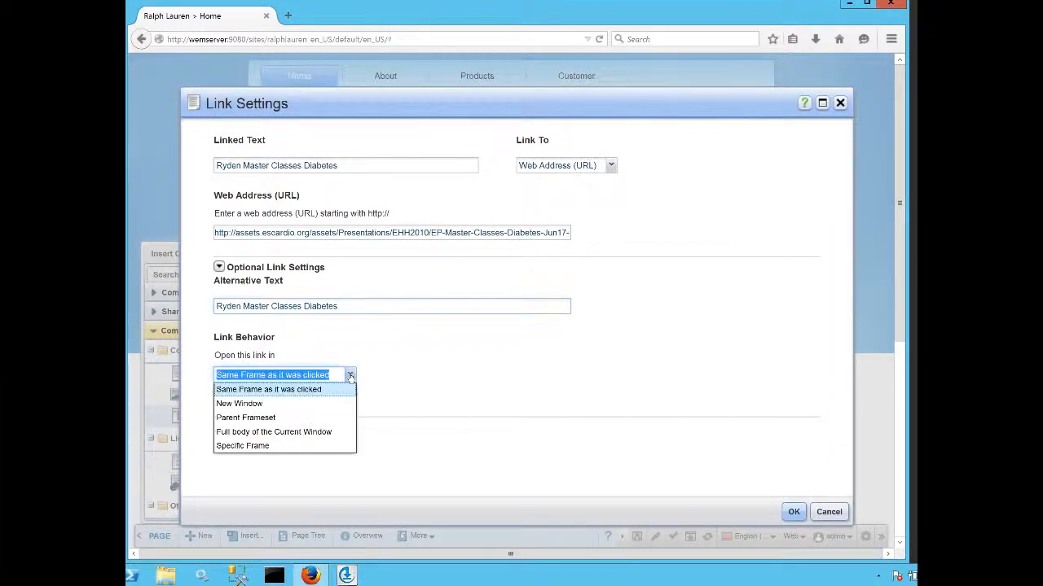
{"action": "left_click", "coordinate": [239, 404]}
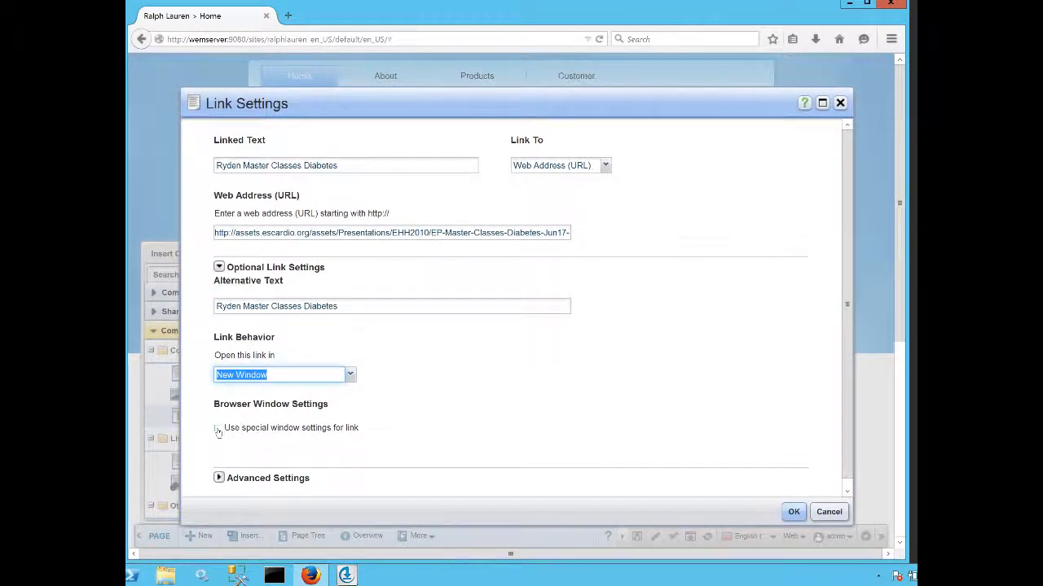
{"action": "left_click", "coordinate": [218, 432]}
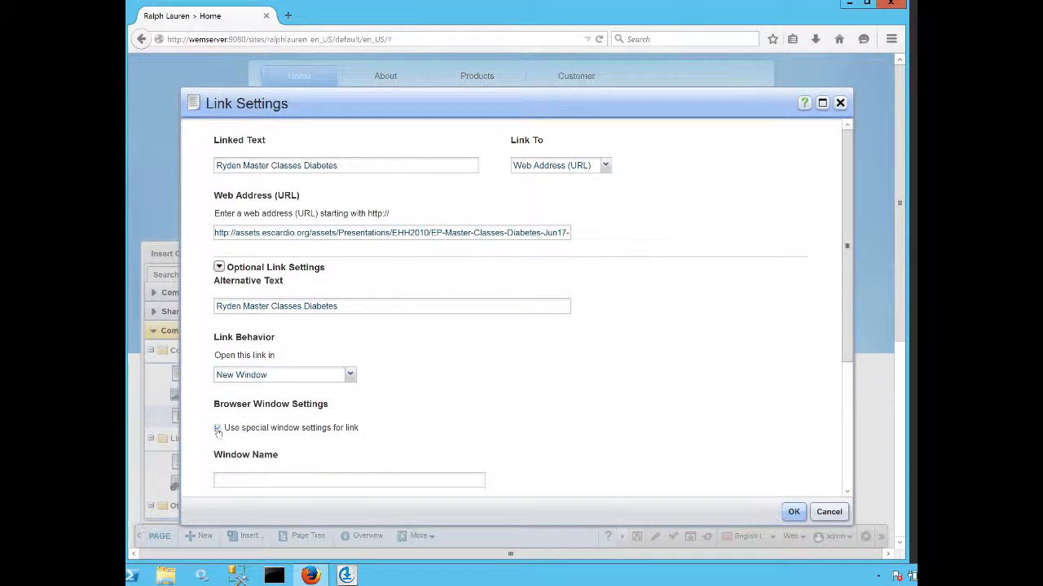
{"action": "scroll", "coordinate": [218, 428], "scroll_direction": "down", "scroll_amount": 2}
{"action": "scroll", "coordinate": [218, 429], "scroll_direction": "down", "scroll_amount": 1}
{"action": "left_click", "coordinate": [226, 376]}
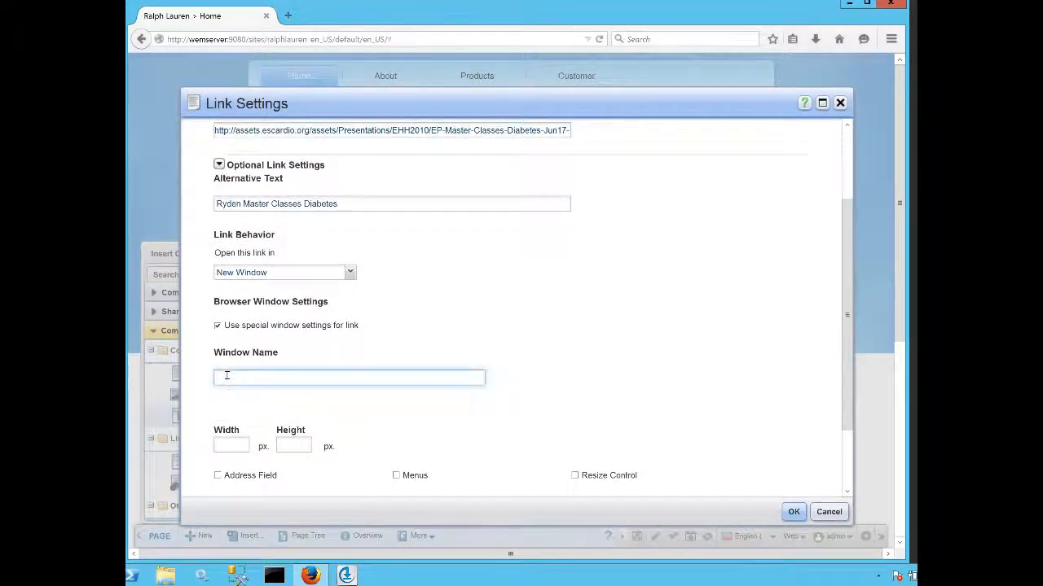
{"action": "type", "text": "Ryder Diabetes"}
Set the link's window size to 800 px wide by 600 px high and enable its scrollbars
{"action": "left_click_drag", "start_coordinate": [850, 323], "coordinate": [846, 443]}
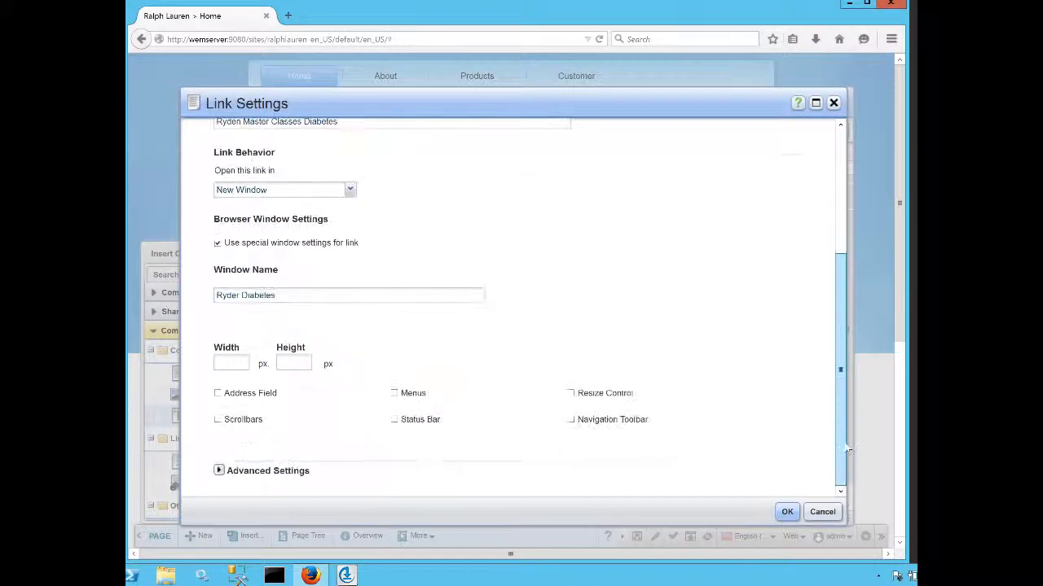
{"action": "left_click", "coordinate": [232, 362]}
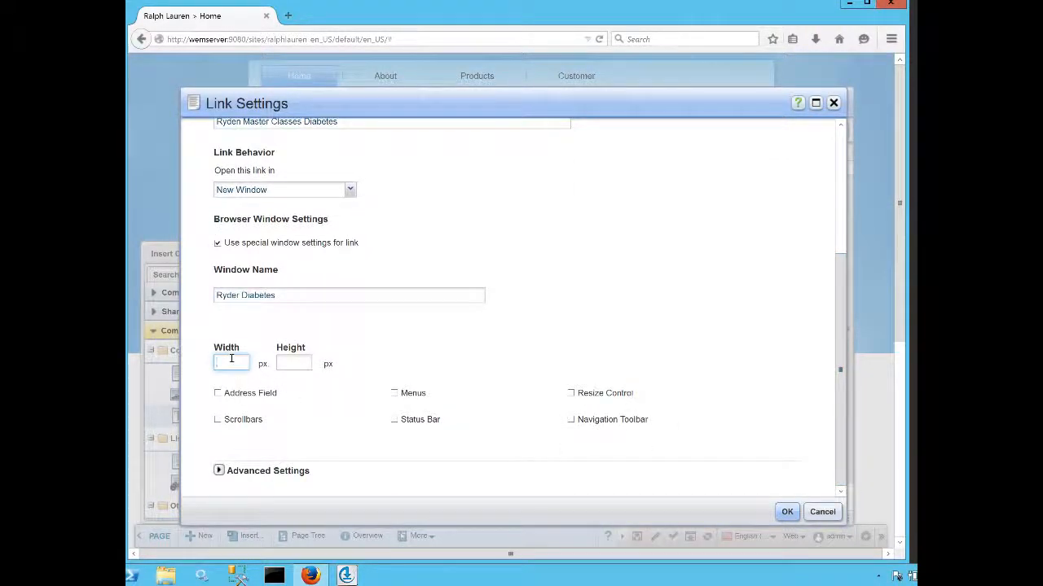
{"action": "type", "text": "800"}
{"action": "key", "text": "Tab"}
{"action": "type", "text": "600"}
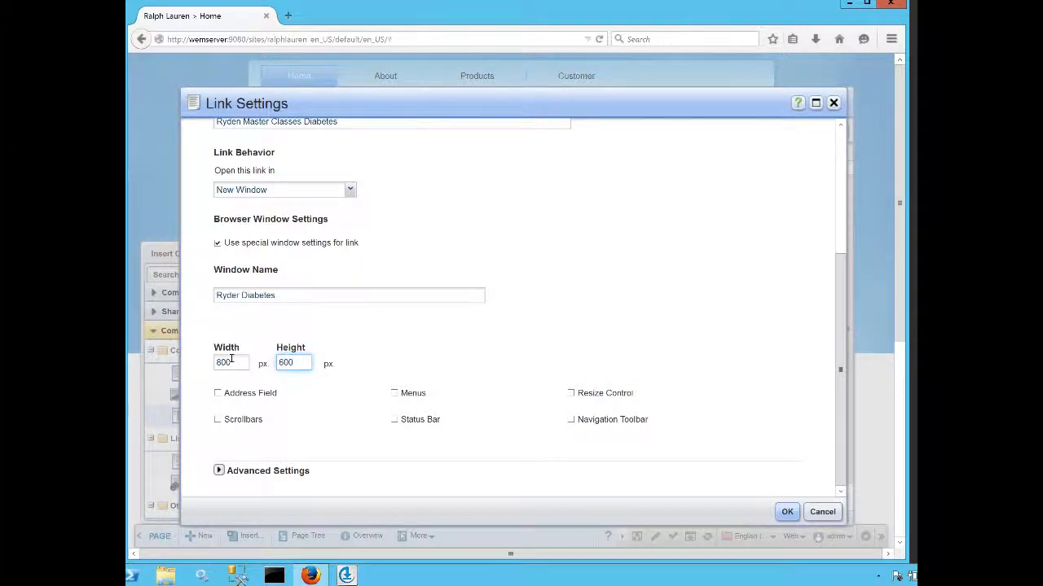
{"action": "left_click", "coordinate": [217, 420]}
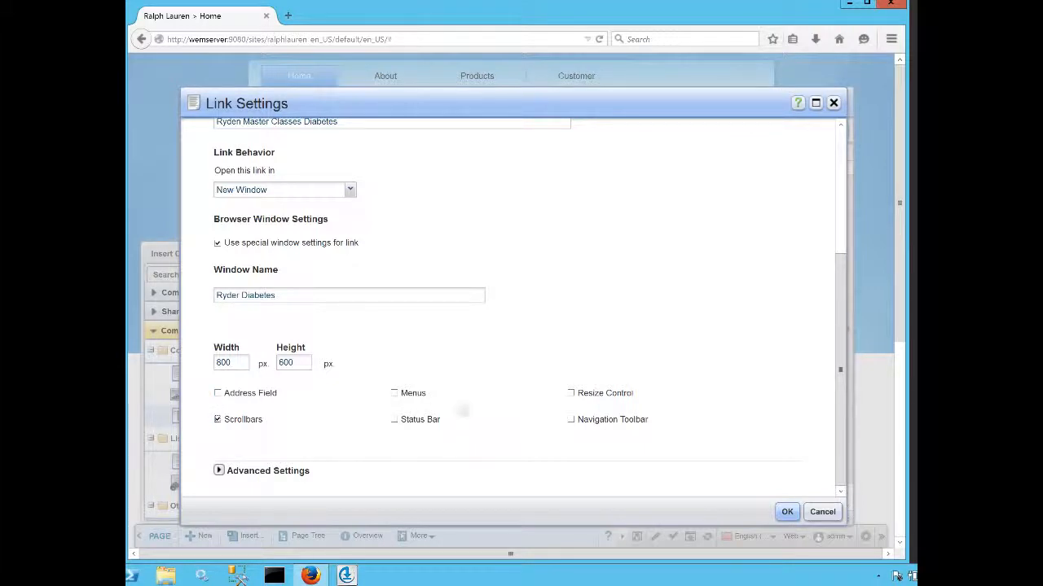
{"action": "left_click", "coordinate": [220, 471]}
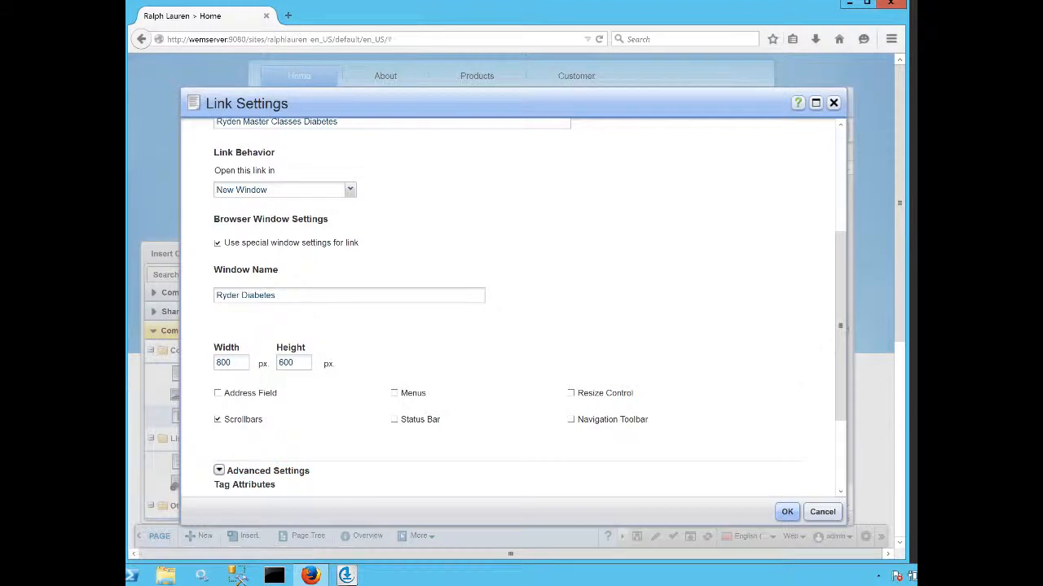
{"action": "mouse_move", "coordinate": [841, 347]}
{"action": "left_mouse_down"}
{"action": "mouse_move", "coordinate": [840, 412]}
{"action": "mouse_move", "coordinate": [830, 357]}
{"action": "left_mouse_up"}
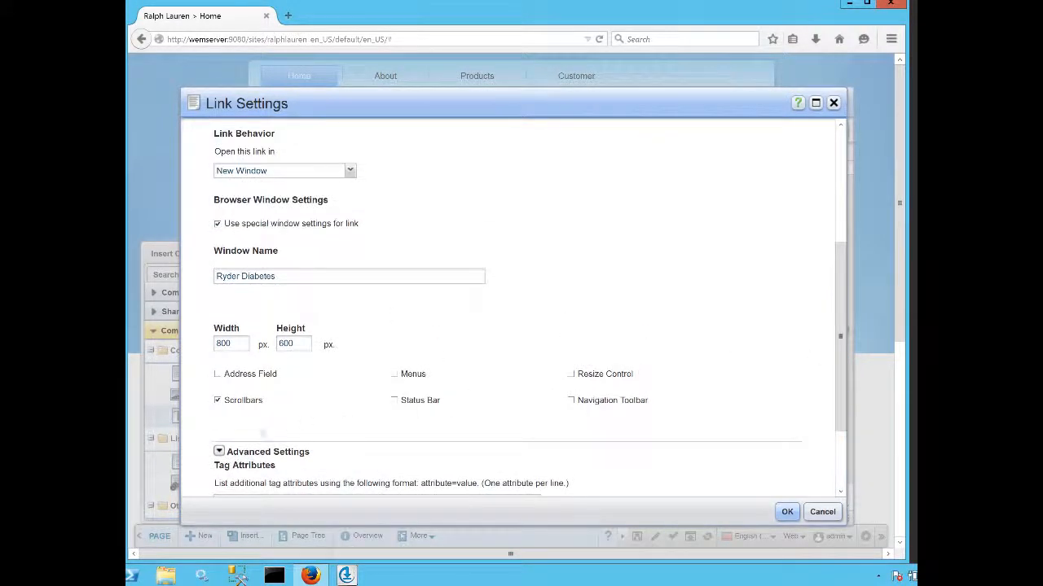
{"action": "left_click", "coordinate": [218, 451]}
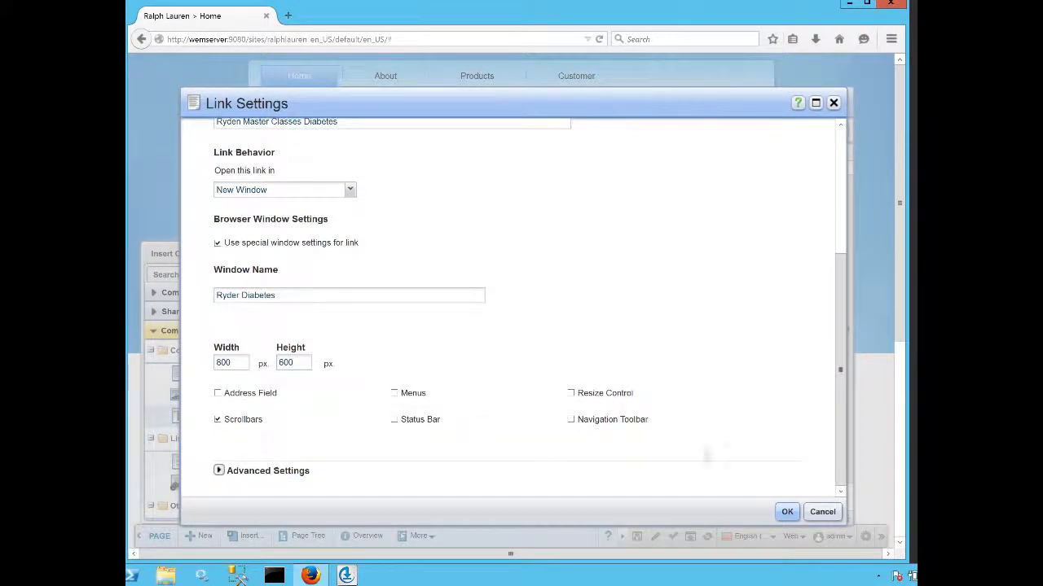
Apply the link settings and place the insertion point after the "Ryden Master Classes Diabetes" link
{"action": "left_click", "coordinate": [787, 512]}
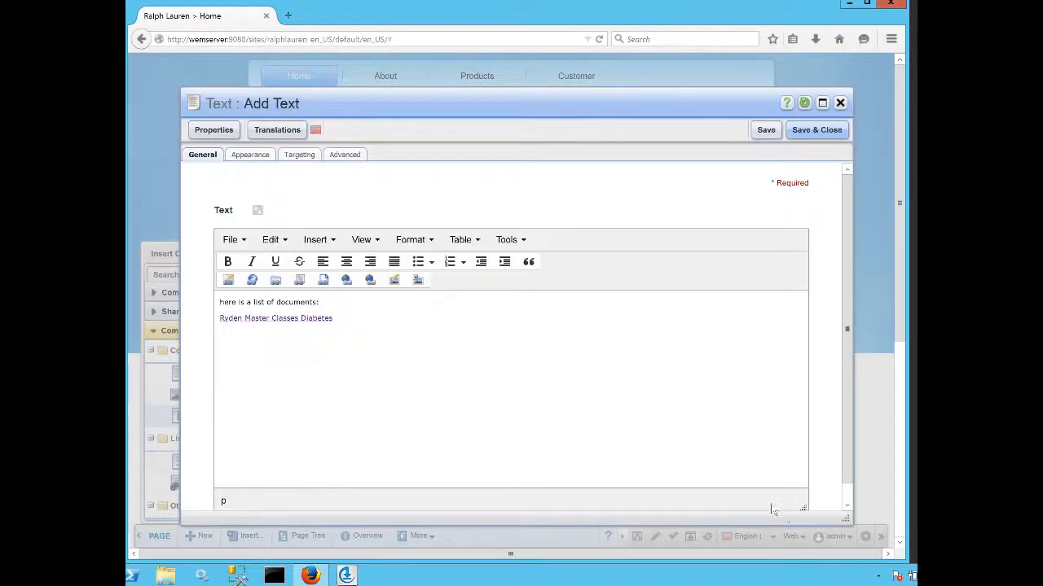
{"action": "left_click", "coordinate": [275, 348]}
{"action": "left_click", "coordinate": [357, 317]}
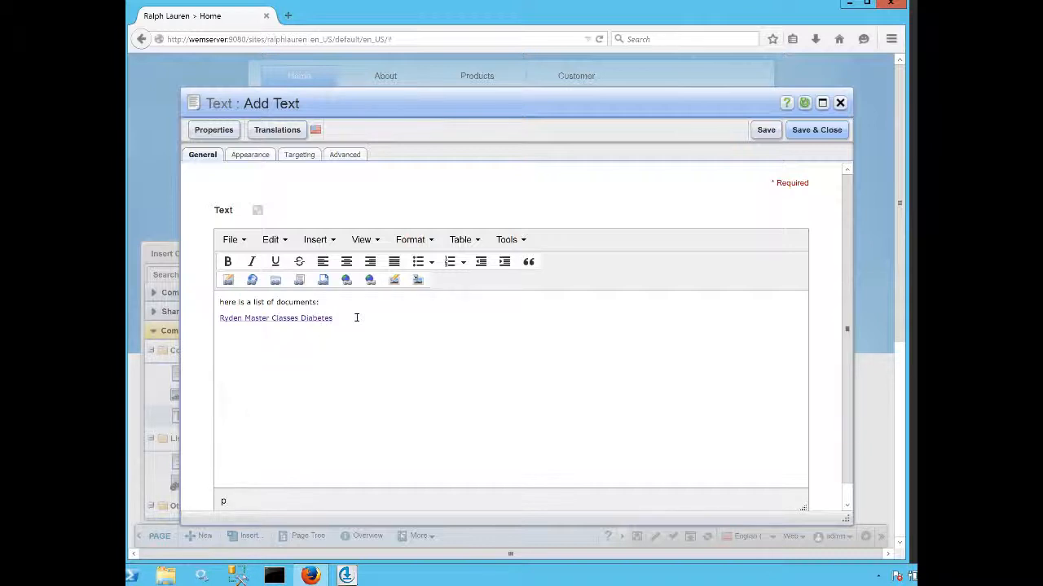
Start a new link in the text component with Web Address (URL) as its target type
{"action": "left_click", "coordinate": [228, 280]}
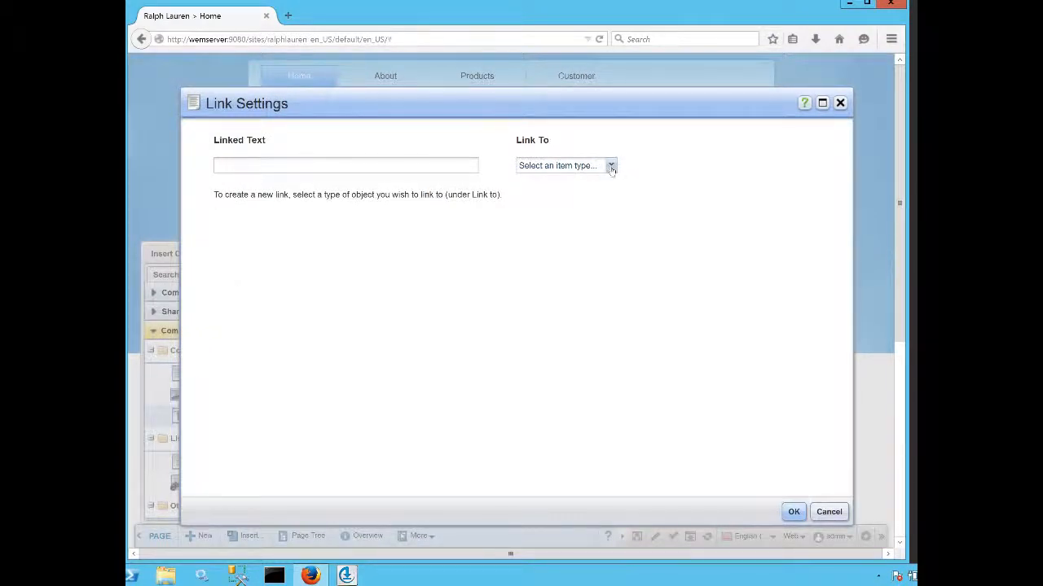
{"action": "left_click", "coordinate": [610, 166]}
{"action": "left_click", "coordinate": [556, 250]}
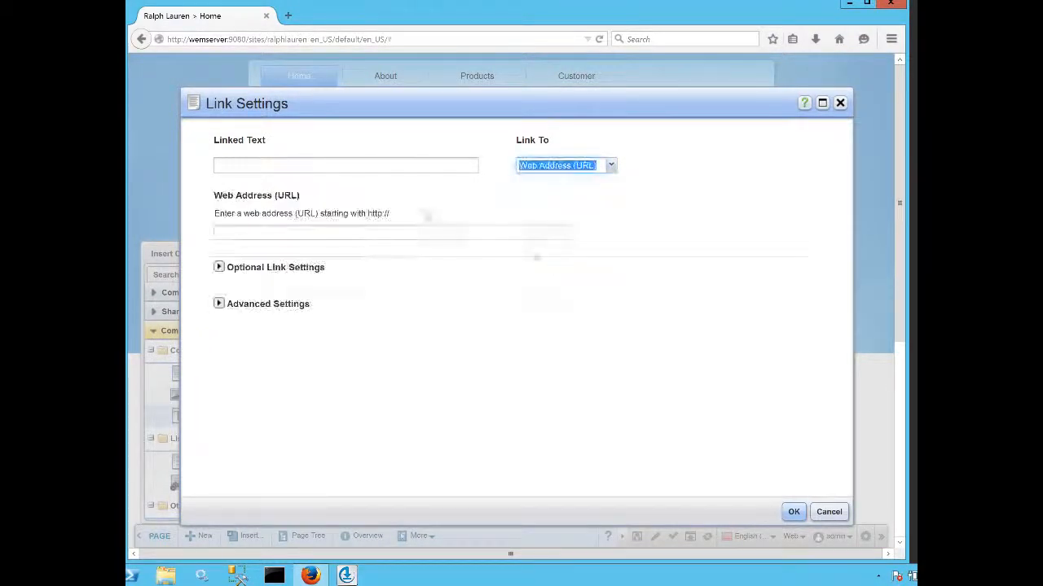
{"action": "left_click", "coordinate": [242, 233]}
{"action": "key", "text": "ctrl+v"}
{"action": "left_click_drag", "start_coordinate": [335, 234], "coordinate": [177, 228]}
{"action": "key", "text": "BackSpace"}
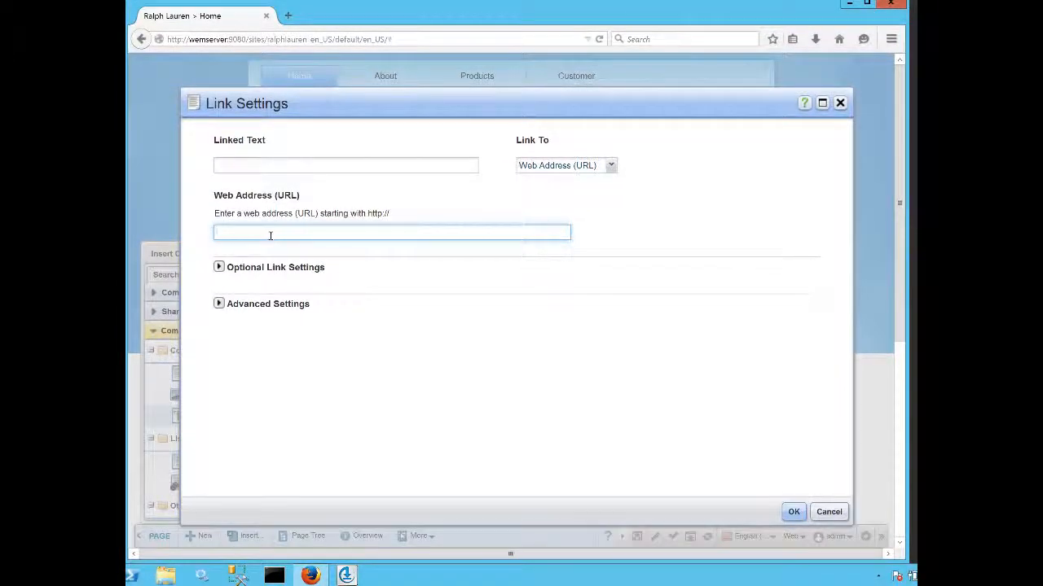
{"action": "key", "text": "ctrl+v"}
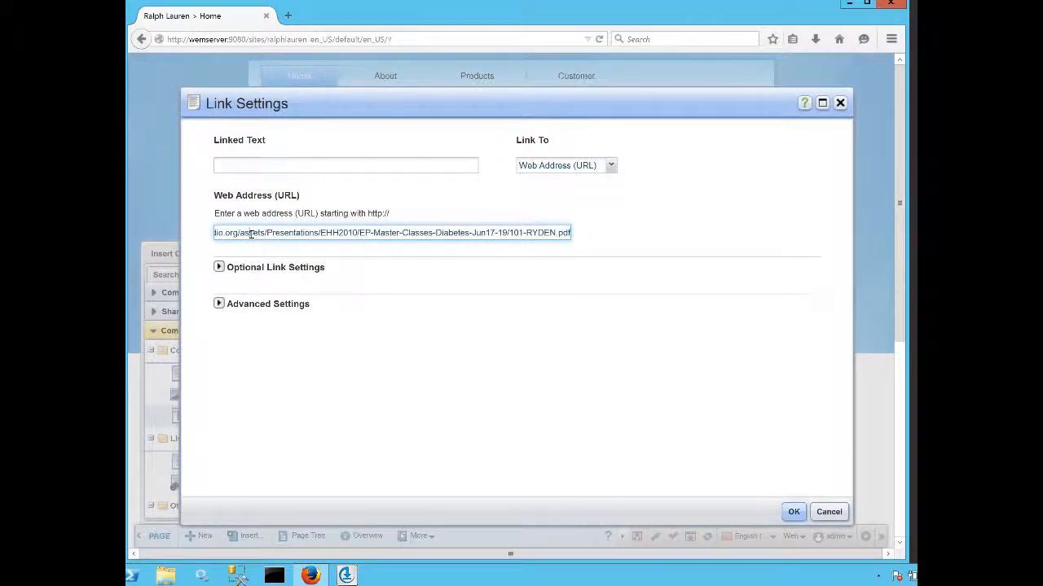
{"action": "key", "text": "Left"}
{"action": "key", "text": "Left"}
{"action": "key", "text": "Left"}
{"action": "key", "text": "Left"}
{"action": "key", "text": "Left"}
{"action": "key", "text": "Left"}
{"action": "key", "text": "Left"}
{"action": "key", "text": "Left"}
{"action": "key", "text": "Left"}
{"action": "key", "text": "Left"}
{"action": "key", "text": "Left"}
{"action": "key", "text": "Left"}
{"action": "key", "text": "Left"}
{"action": "key", "text": "Left"}
{"action": "key", "text": "Left"}
{"action": "key", "text": "Left"}
{"action": "key", "text": "Left"}
{"action": "key", "text": "Left"}
{"action": "key", "text": "Left"}
{"action": "key", "text": "Left"}
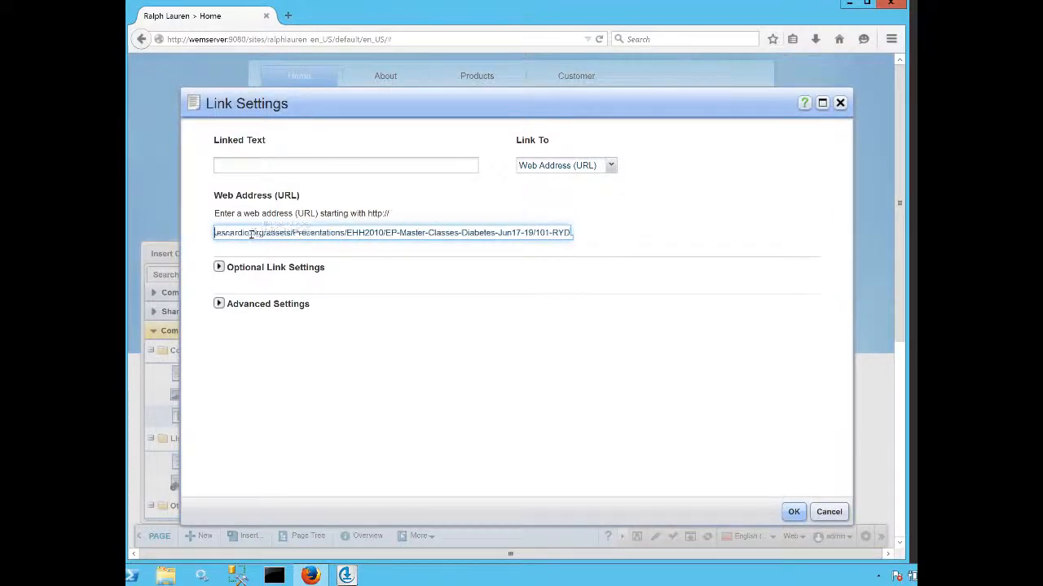
{"action": "type", "text": "http://assets."}
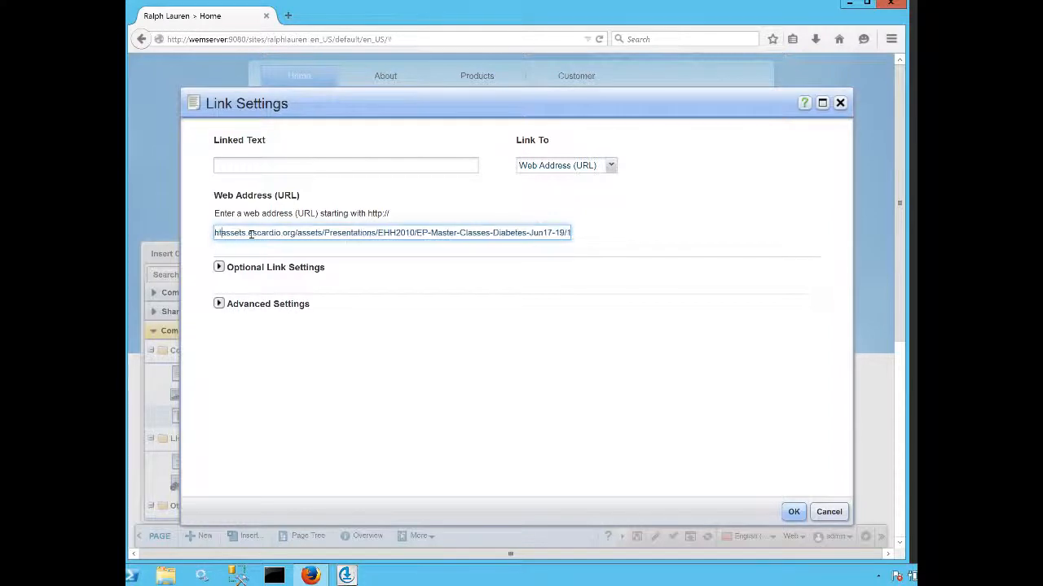
Set the linked text to "Another Linked Document" and insert the link with its default optional settings
{"action": "left_click", "coordinate": [276, 166]}
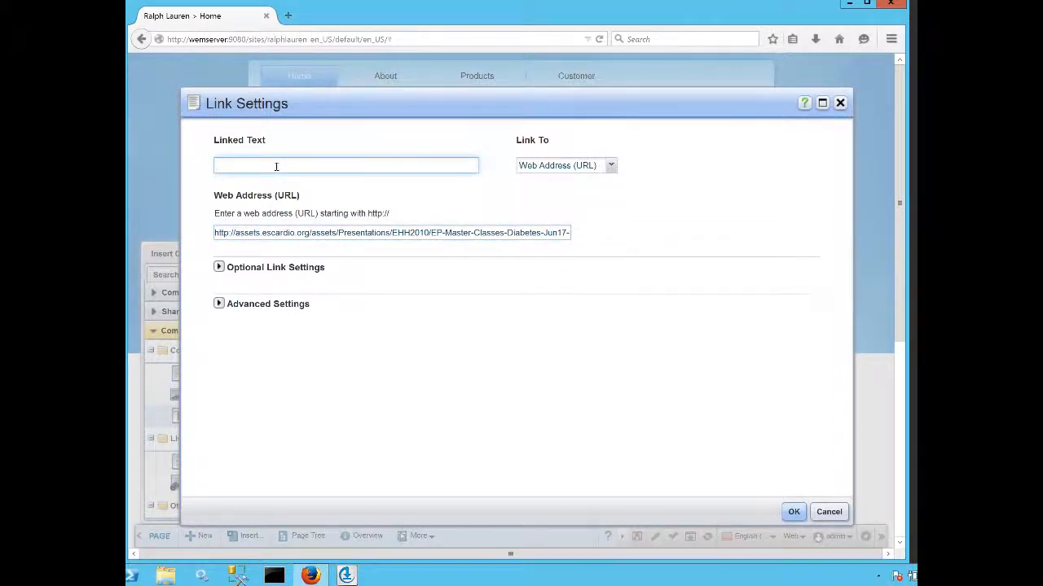
{"action": "type", "text": "Another Linked Document"}
{"action": "left_click", "coordinate": [219, 268]}
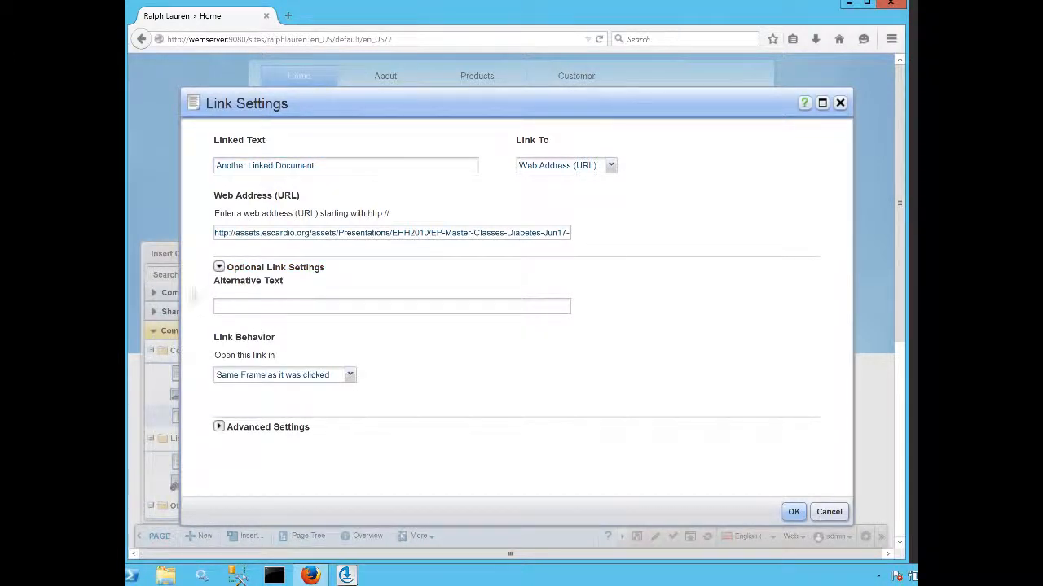
{"action": "left_click", "coordinate": [218, 267]}
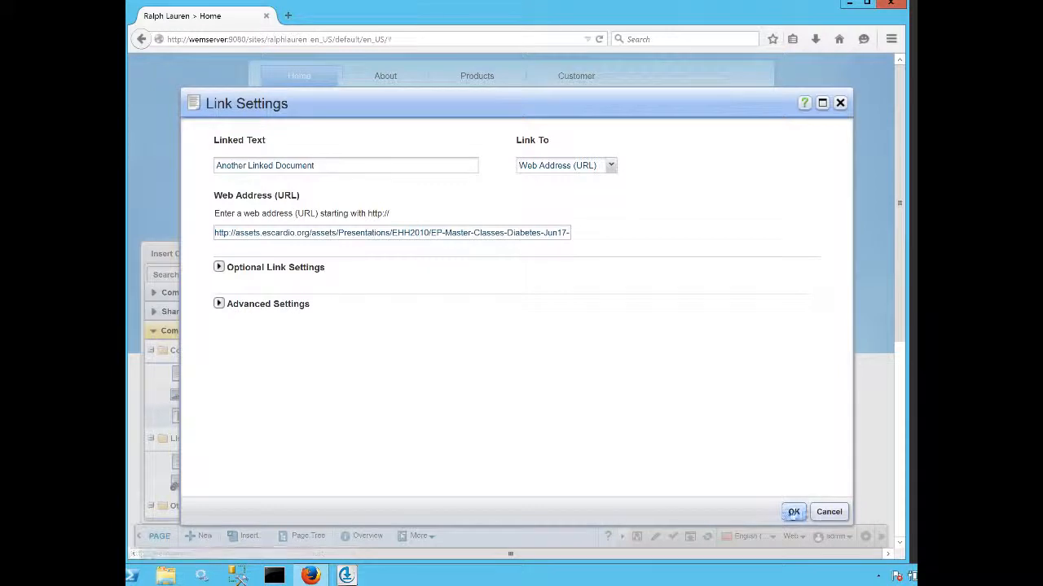
{"action": "left_click", "coordinate": [791, 512]}
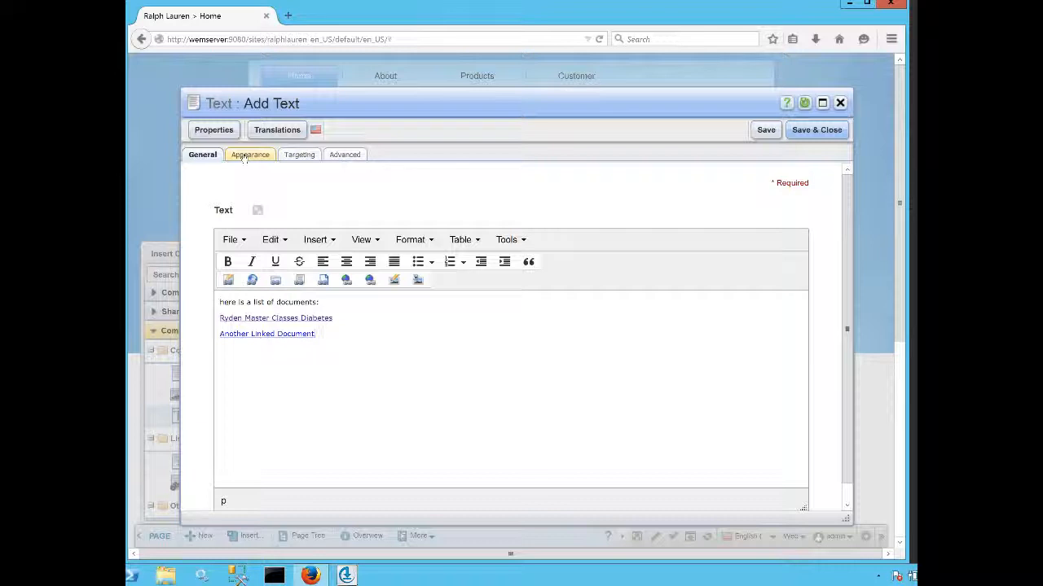
Save and close the text component, and dismiss the Insert Content window
{"action": "left_click", "coordinate": [814, 132]}
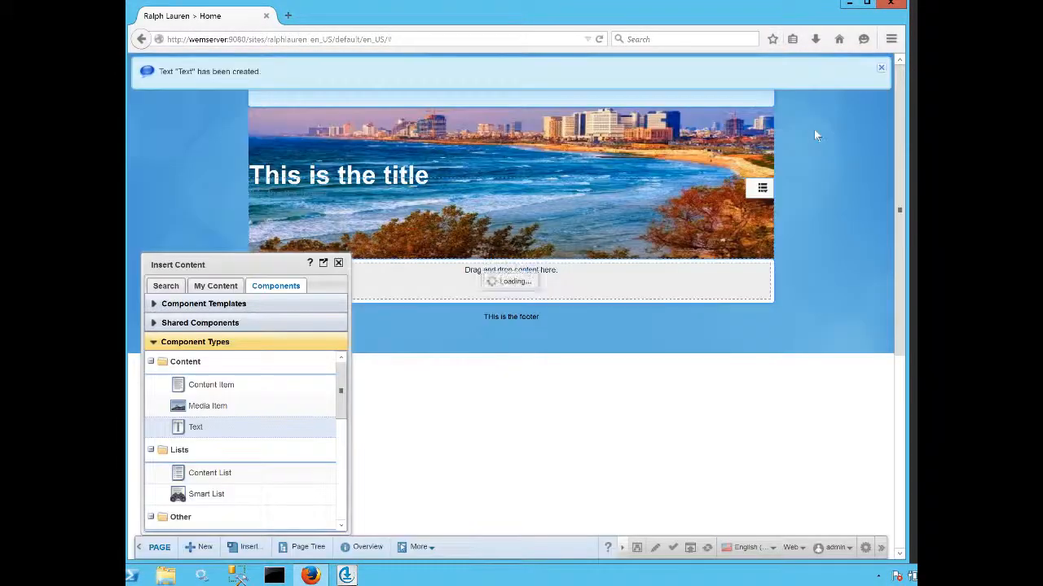
{"action": "left_click", "coordinate": [338, 264]}
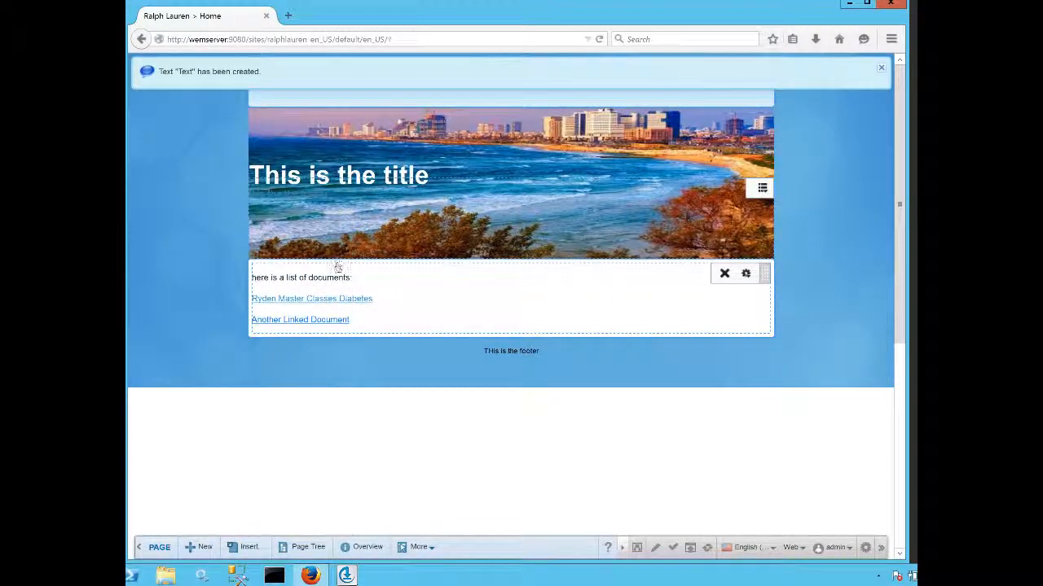
Leave page editing and test the "Ryden Master Classes Diabetes" link on the home page
{"action": "left_click", "coordinate": [159, 549]}
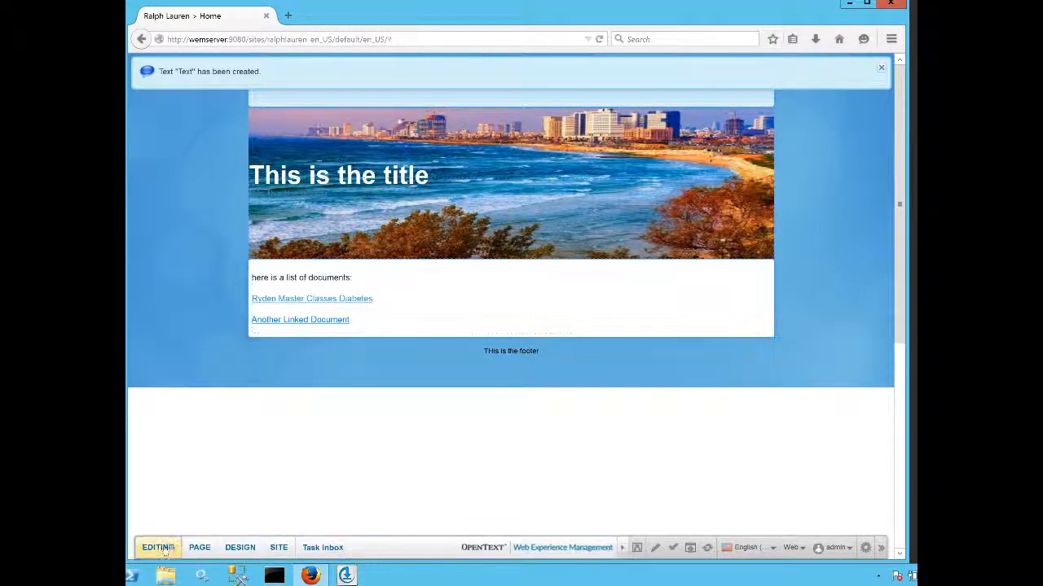
{"action": "left_click", "coordinate": [294, 303]}
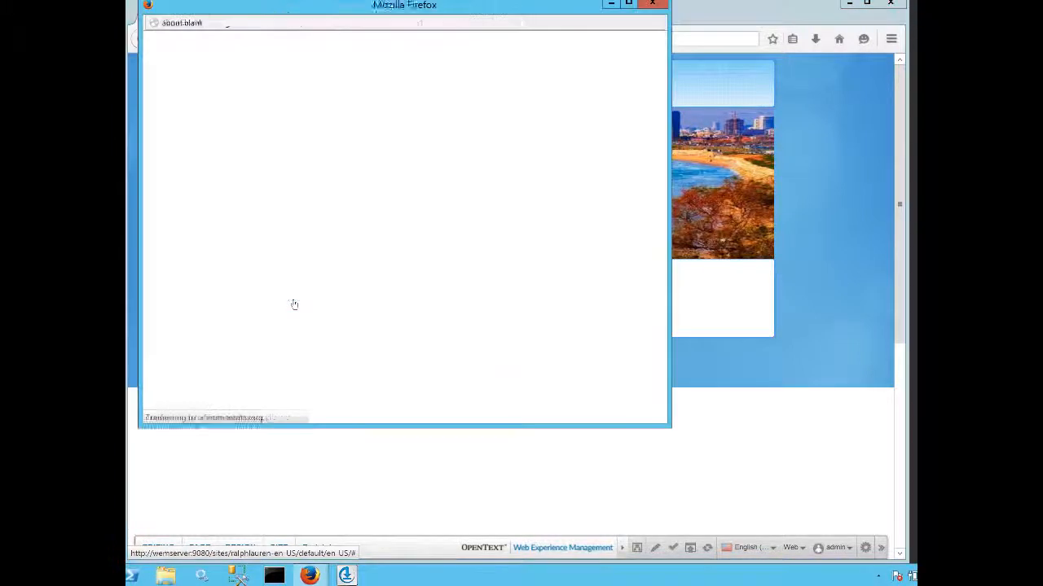